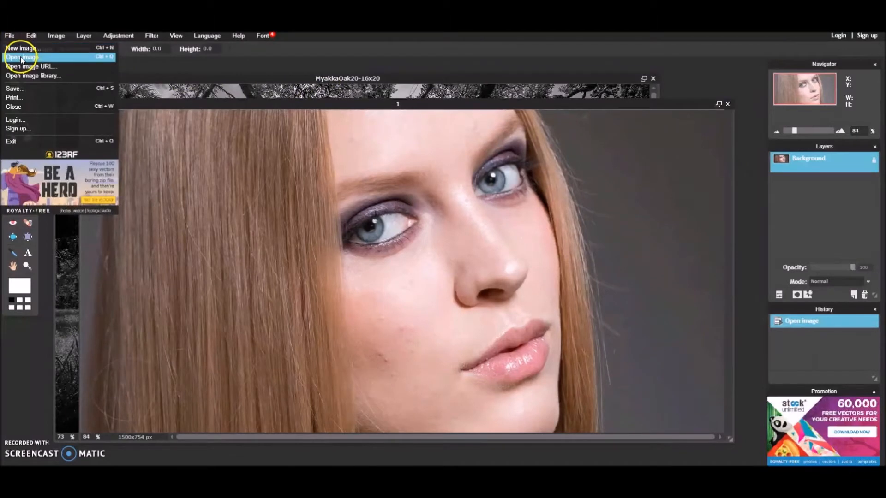
Compare the two open images, then bring the portrait in front of the landscape photo and enlarge its window
click(296, 69)
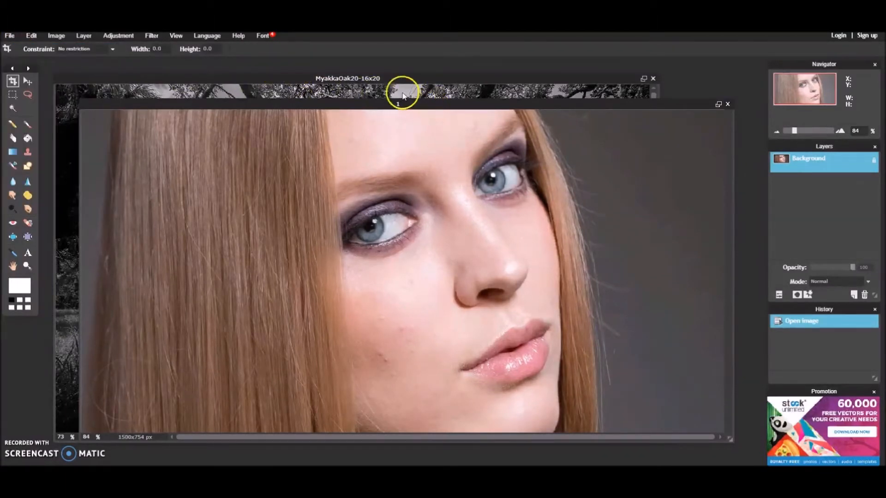
drag(417, 103, 401, 93)
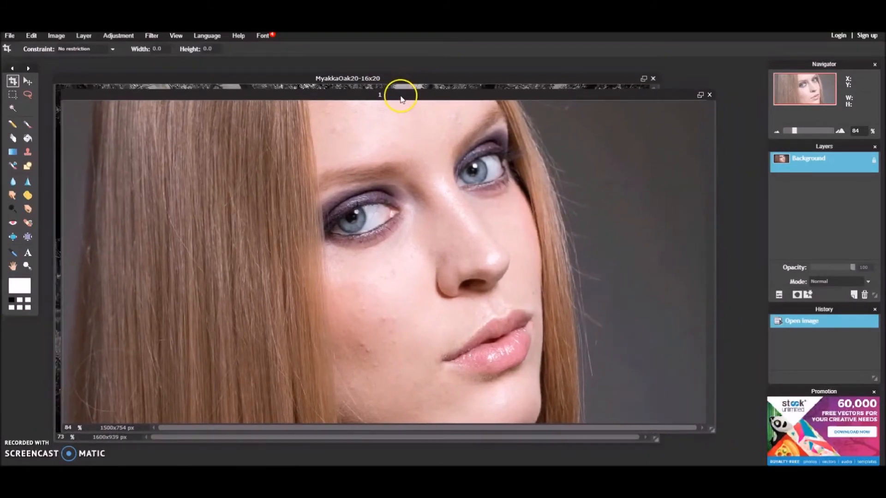
click(446, 81)
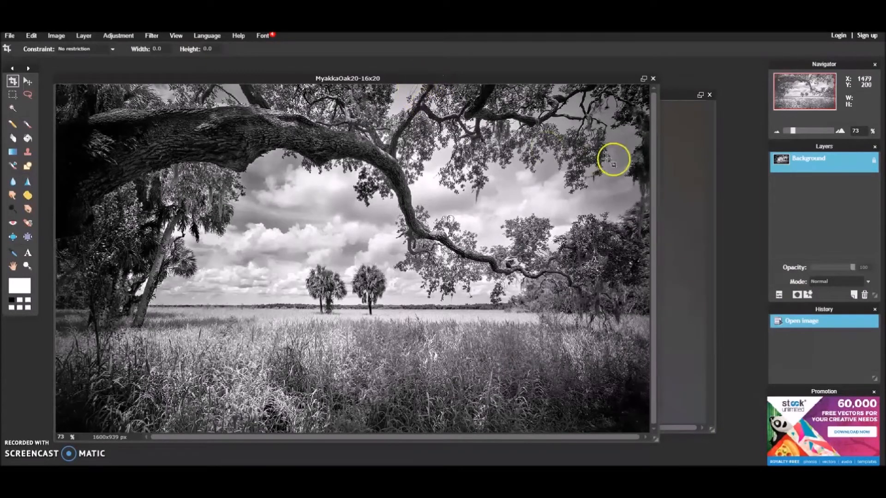
click(681, 99)
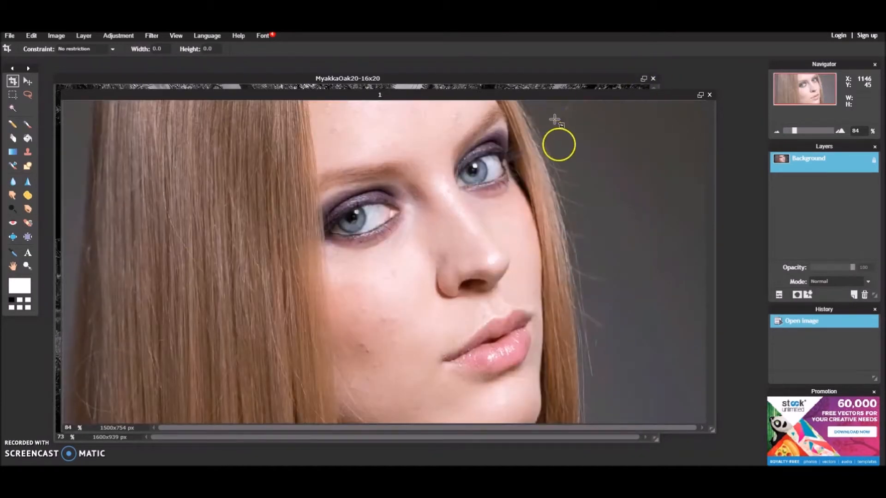
drag(553, 95, 543, 68)
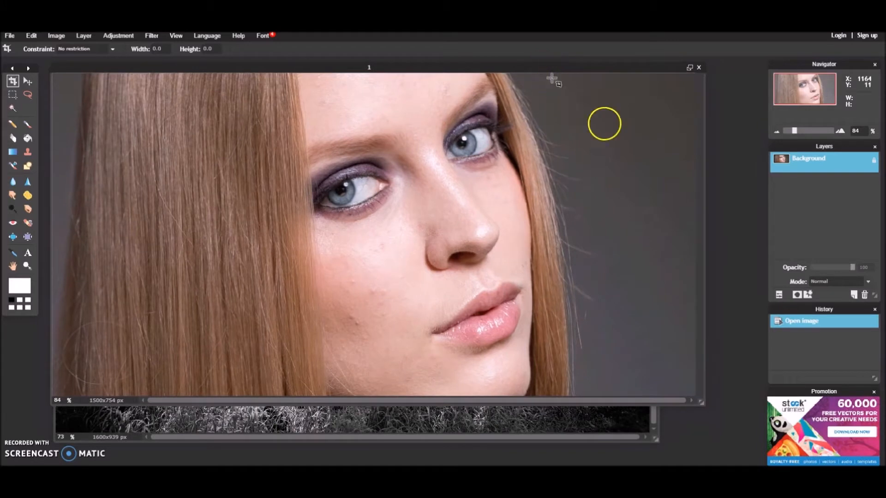
drag(701, 403, 741, 454)
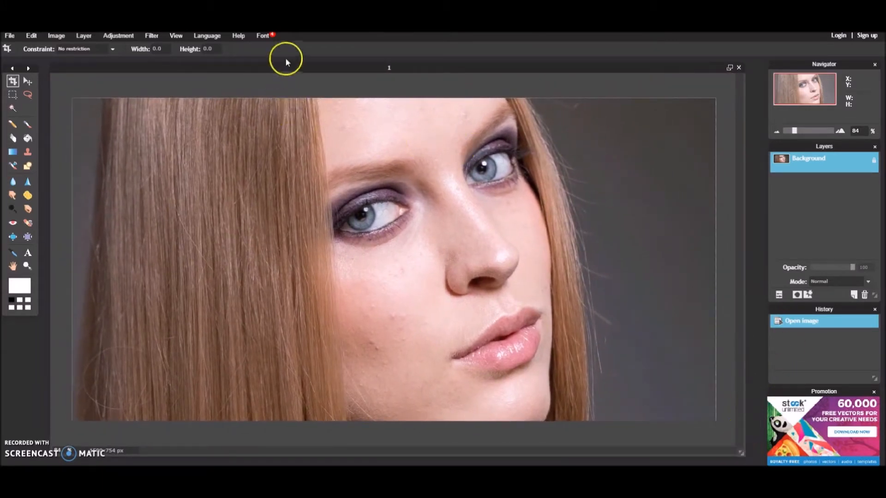
Unlock the portrait's background layer, add a new empty layer beneath it and check it by briefly hiding the portrait
double_click(874, 165)
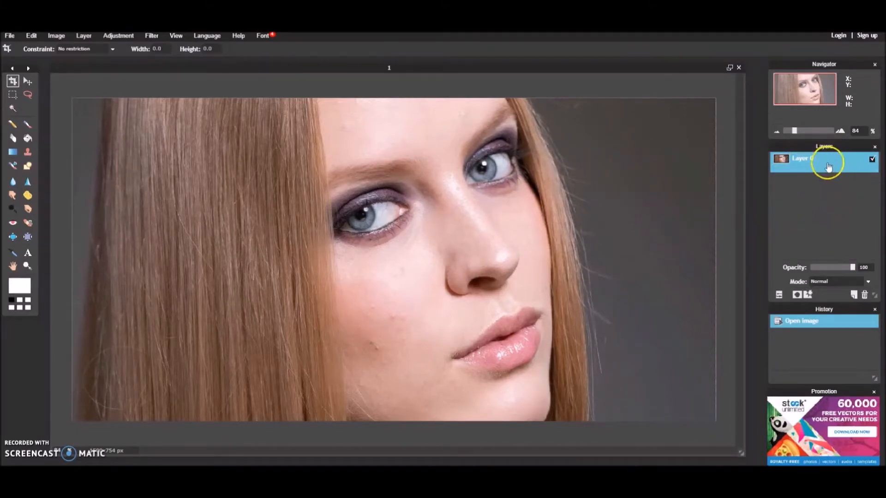
click(854, 294)
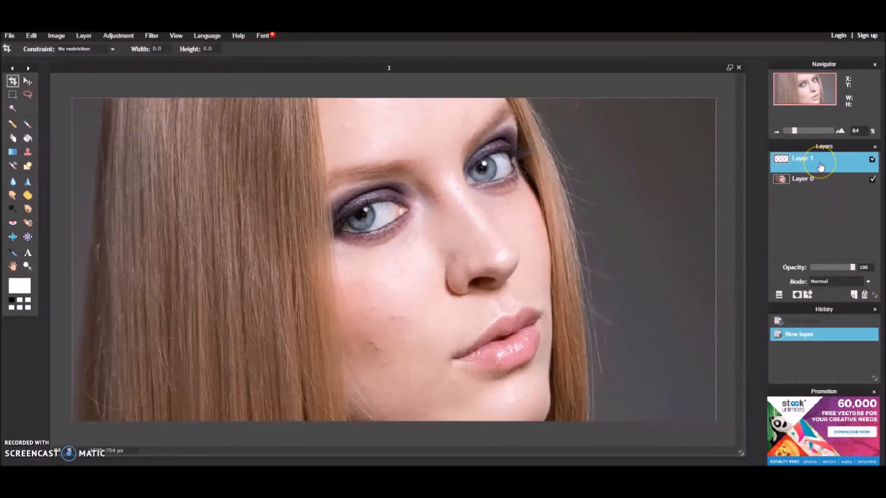
drag(820, 166, 819, 195)
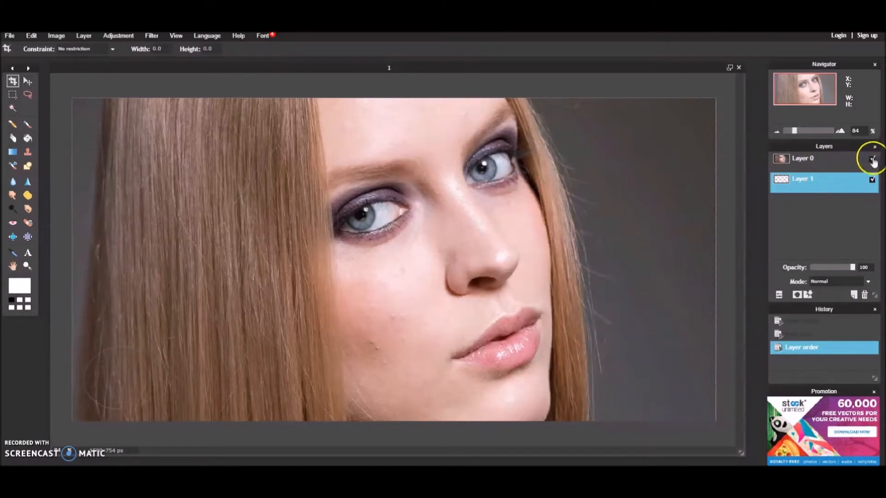
click(872, 160)
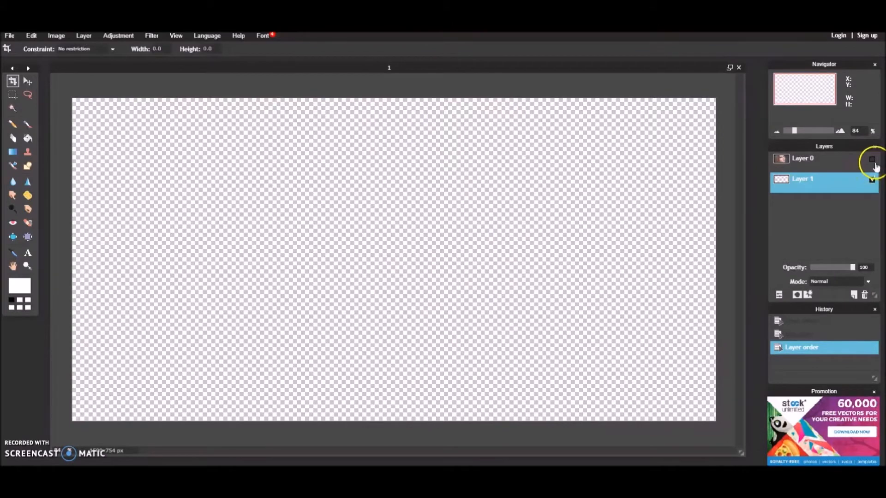
click(872, 160)
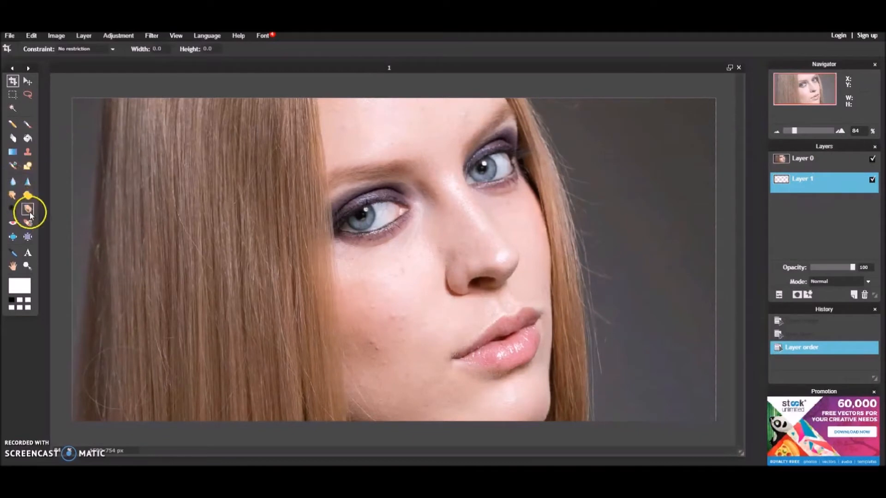
Fill the new layer beneath the portrait with white using the Paint Bucket, hiding the portrait layer during the fill
click(27, 140)
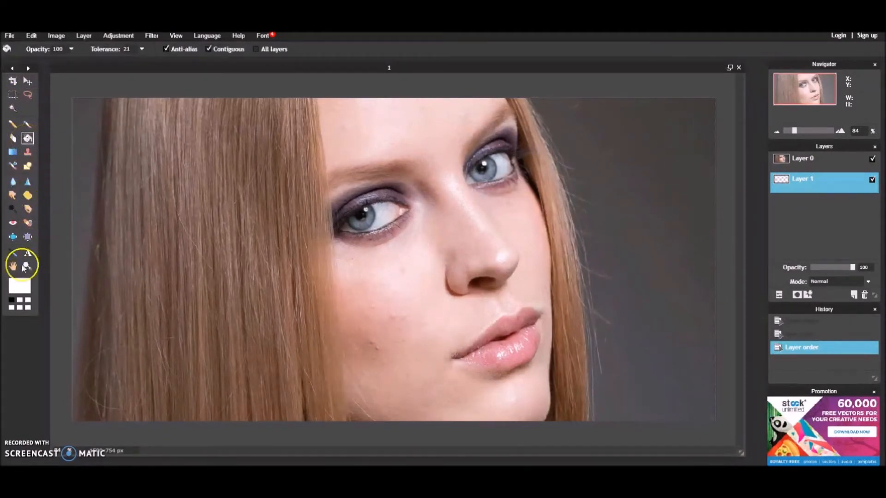
click(24, 287)
click(609, 196)
mouse_move(609, 197)
mouse_down()
mouse_move(615, 240)
mouse_move(609, 190)
mouse_up()
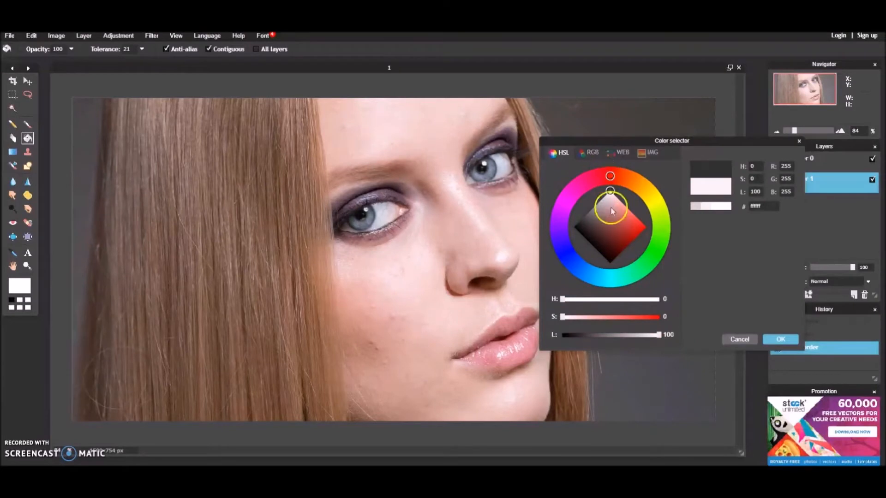
click(780, 342)
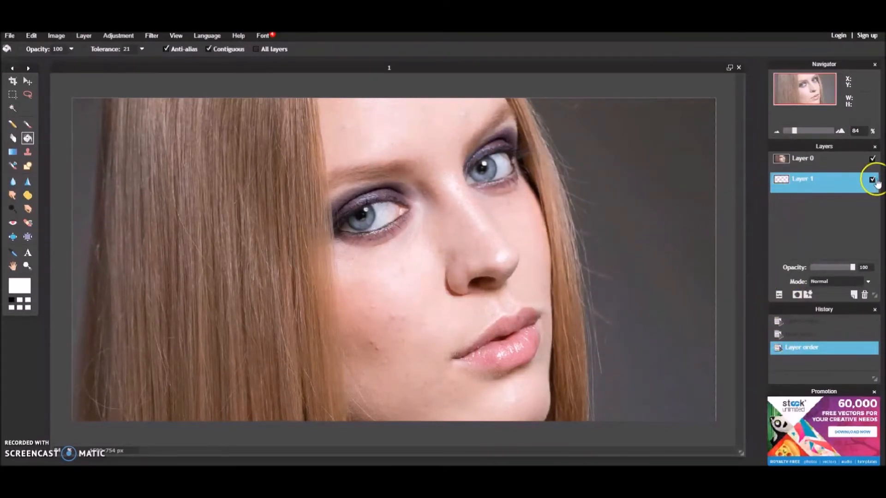
click(872, 159)
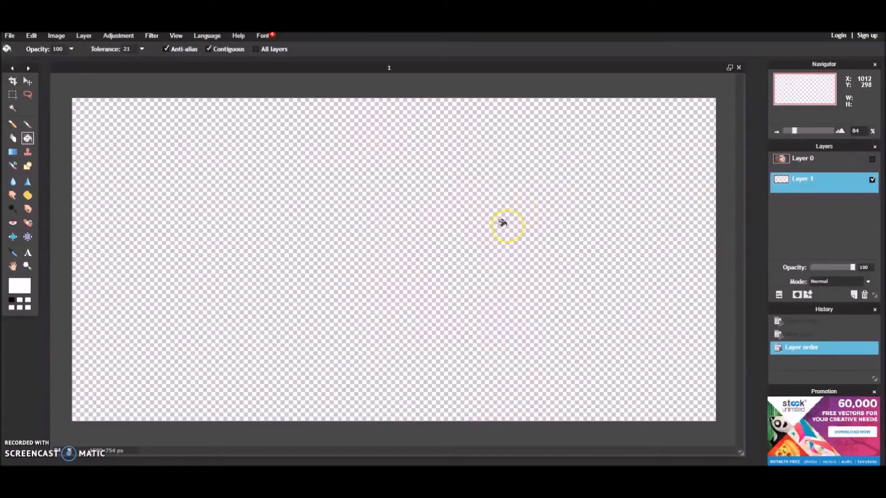
click(502, 223)
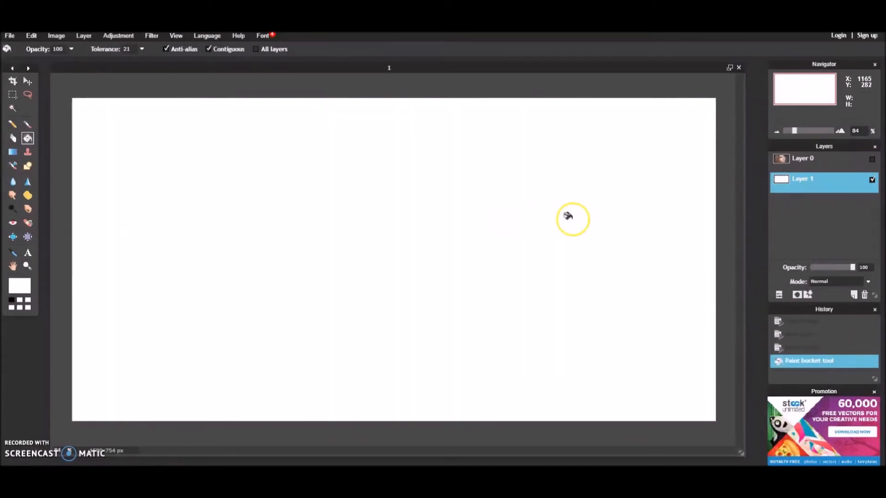
click(872, 158)
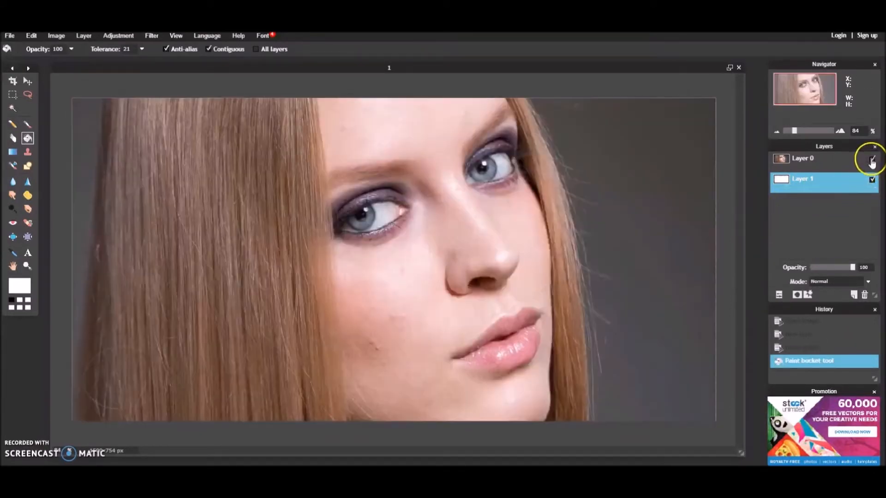
Erase most of the grey background around the woman on Layer 0 with an eraser brush of diameter 126 and hardness 100
click(837, 167)
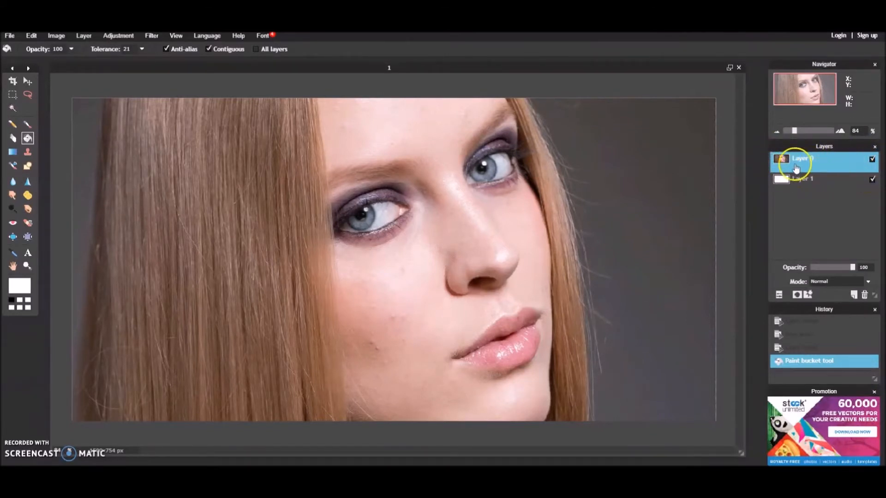
click(13, 138)
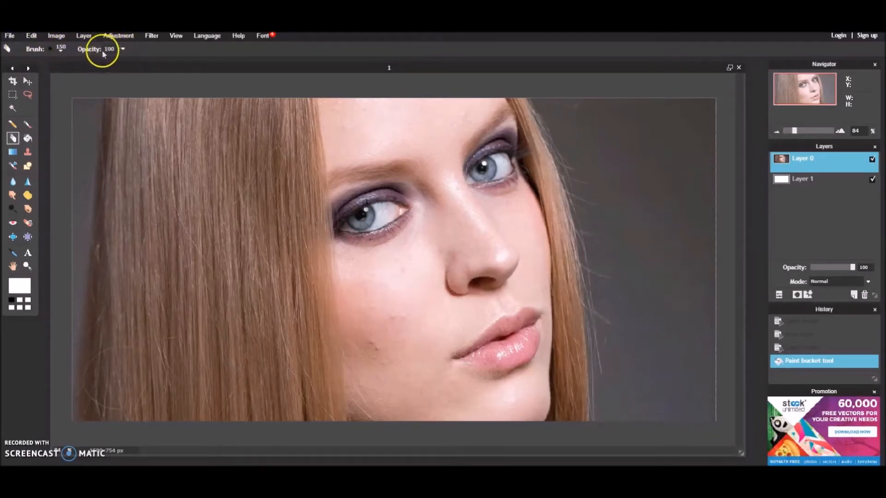
click(60, 49)
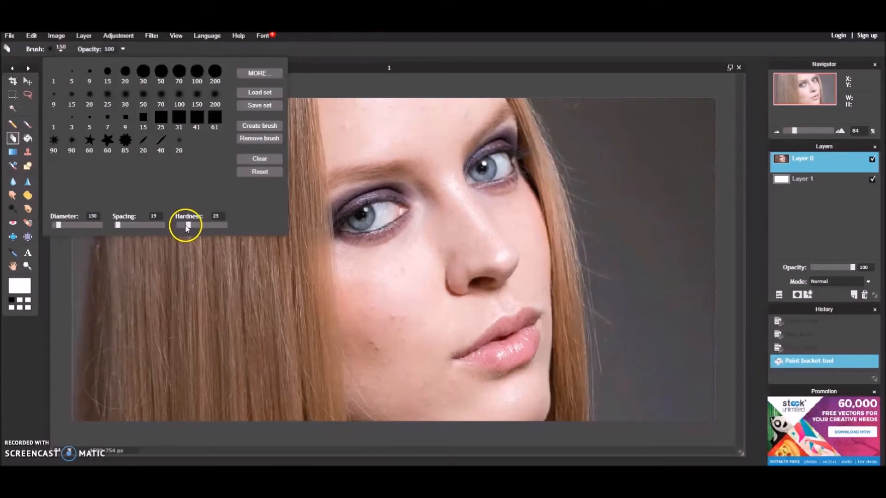
drag(188, 226, 235, 226)
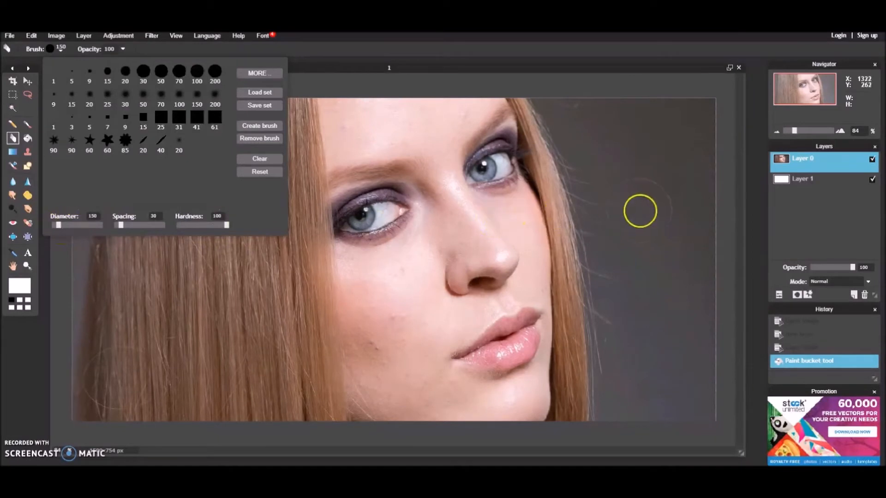
drag(59, 225, 78, 225)
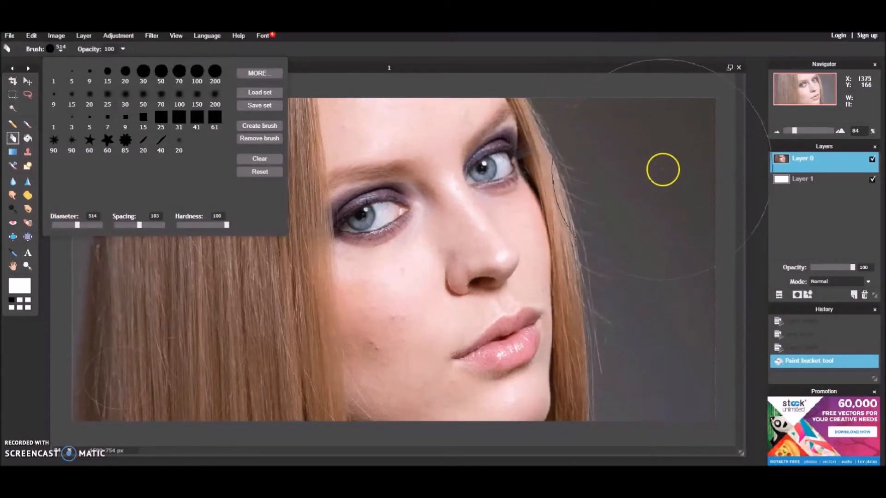
drag(77, 226, 56, 228)
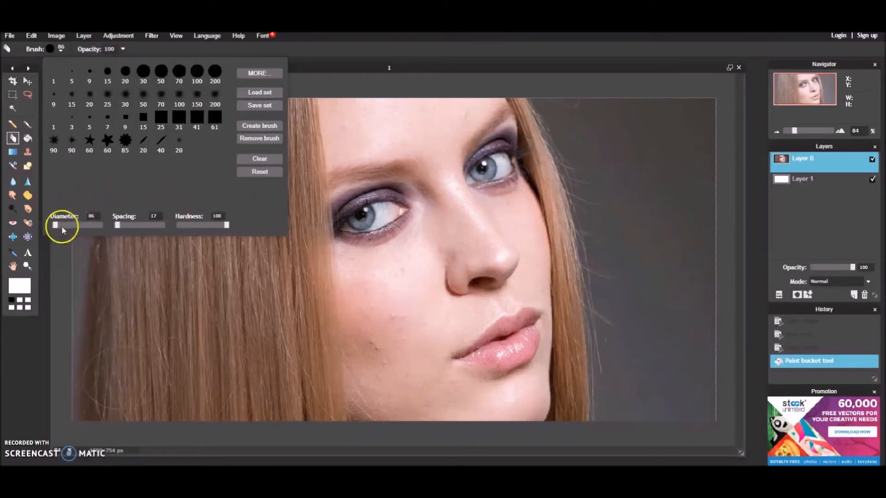
drag(55, 225, 58, 226)
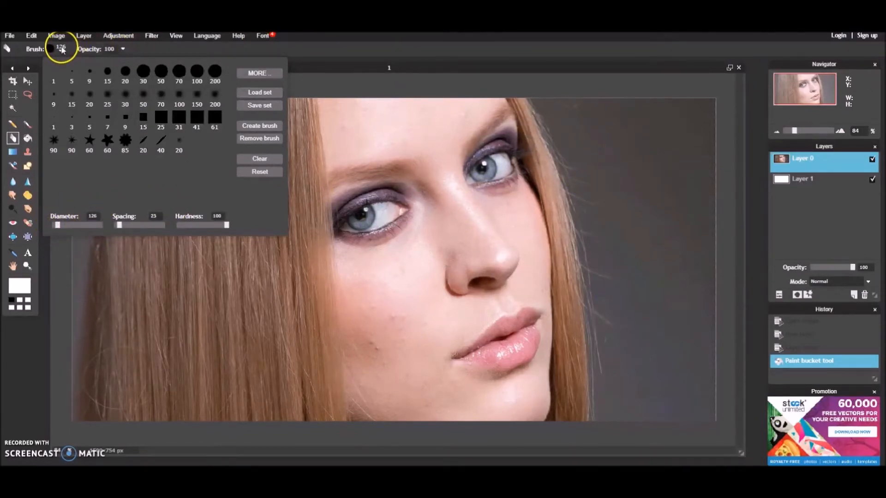
click(360, 67)
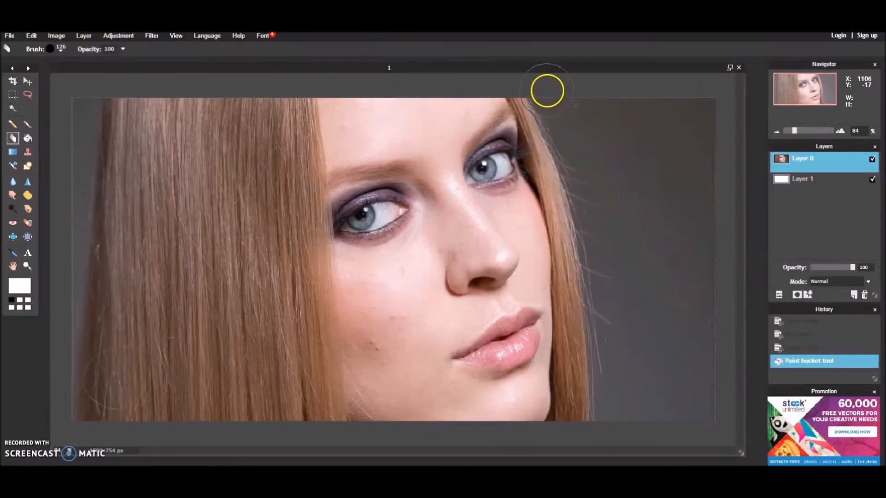
mouse_move(558, 90)
mouse_down()
mouse_move(617, 251)
mouse_move(624, 420)
mouse_move(679, 434)
mouse_move(707, 423)
mouse_move(722, 399)
mouse_move(650, 379)
mouse_move(707, 351)
mouse_move(661, 329)
mouse_move(676, 286)
mouse_move(659, 261)
mouse_move(688, 235)
mouse_move(690, 201)
mouse_move(645, 187)
mouse_move(646, 239)
mouse_move(669, 241)
mouse_move(596, 117)
mouse_move(607, 73)
mouse_move(672, 127)
mouse_move(685, 97)
mouse_move(715, 157)
mouse_up()
mouse_move(80, 93)
mouse_down()
mouse_move(69, 155)
mouse_move(56, 432)
mouse_up()
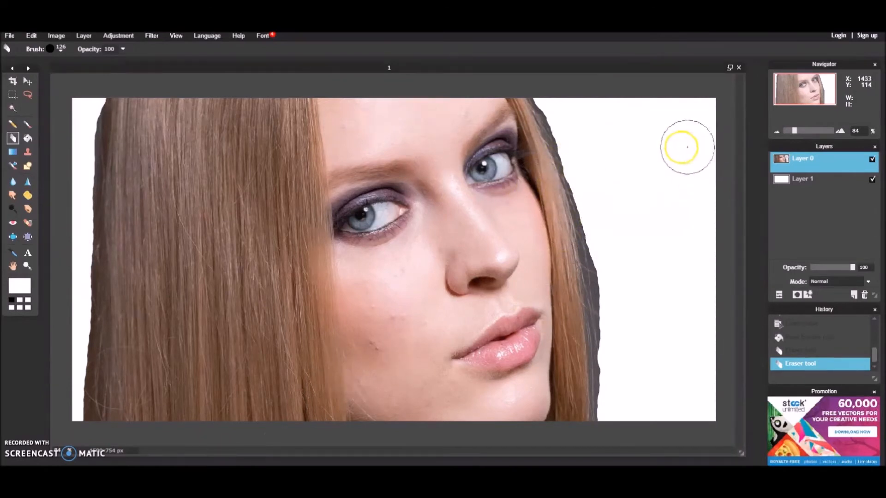
Erase the remaining grey fringe along both sides of the hair with a softer eraser brush of diameter 95
click(62, 47)
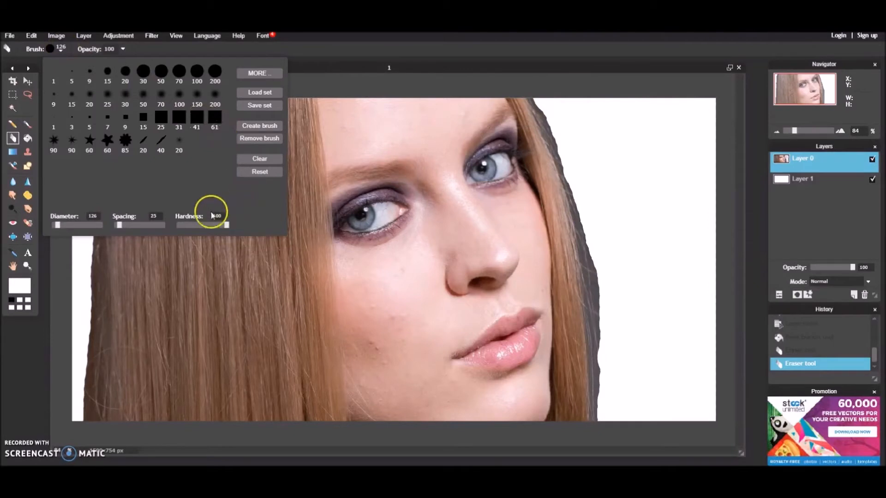
drag(227, 227, 187, 227)
click(401, 78)
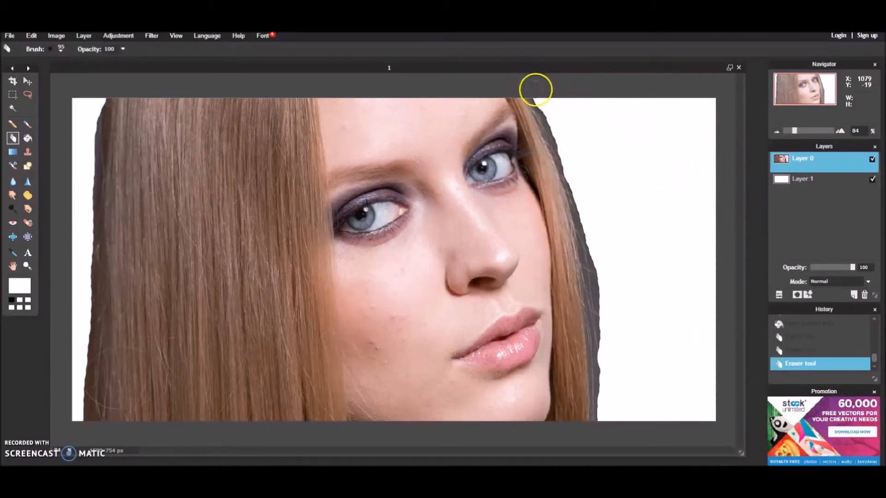
mouse_move(539, 95)
mouse_down()
mouse_move(597, 266)
mouse_move(609, 334)
mouse_move(603, 442)
mouse_move(602, 282)
mouse_move(534, 91)
mouse_up()
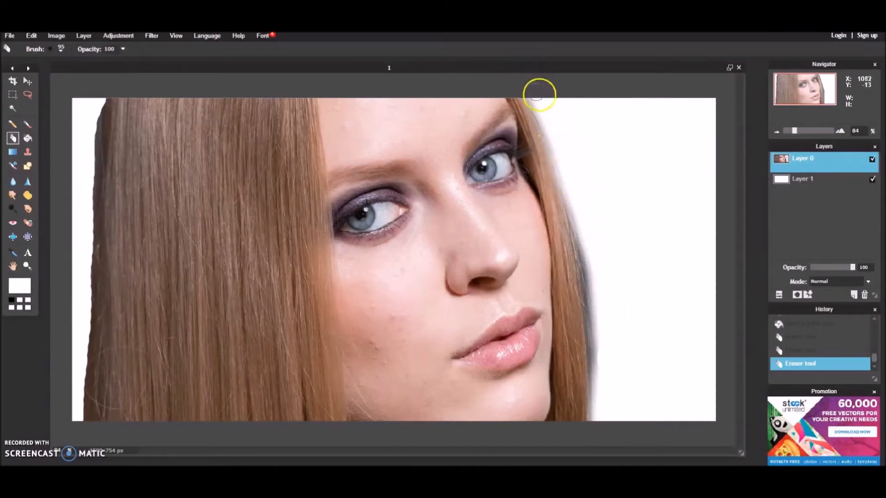
mouse_move(557, 123)
mouse_down()
mouse_move(582, 180)
mouse_move(599, 270)
mouse_move(599, 439)
mouse_move(602, 299)
mouse_move(584, 231)
mouse_move(589, 446)
mouse_move(593, 276)
mouse_move(535, 98)
mouse_up()
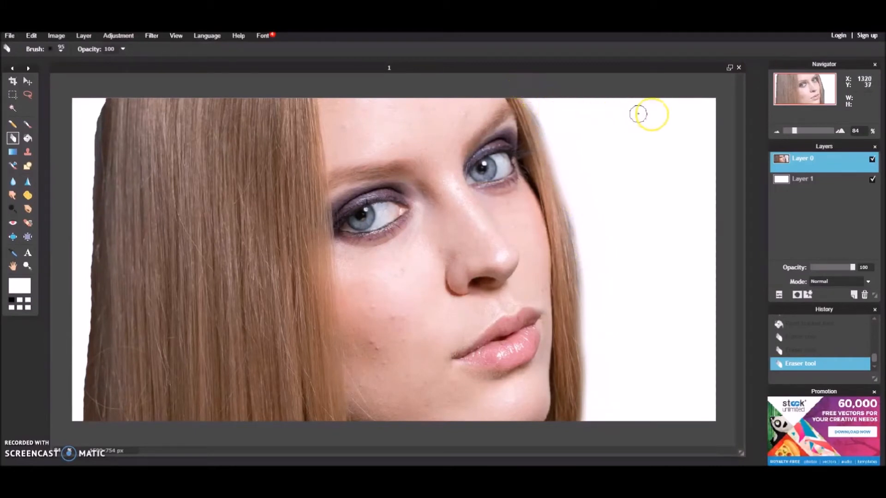
mouse_move(104, 88)
mouse_down()
mouse_move(74, 309)
mouse_move(78, 434)
mouse_move(76, 323)
mouse_move(104, 78)
mouse_move(83, 181)
mouse_move(69, 424)
mouse_up()
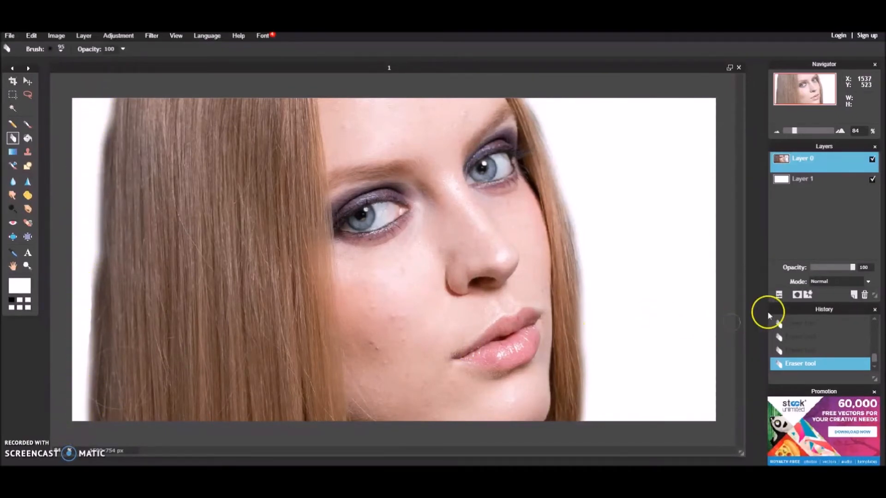
Compare the portrait before and after erasing by reverting to the paint bucket history state and restoring the latest eraser state
scroll(823, 346, up, 2)
scroll(823, 351, up, 1)
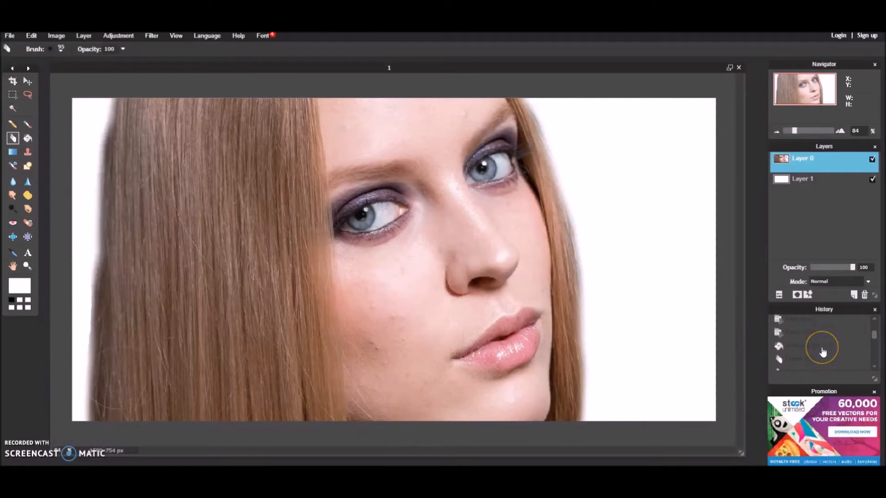
click(824, 346)
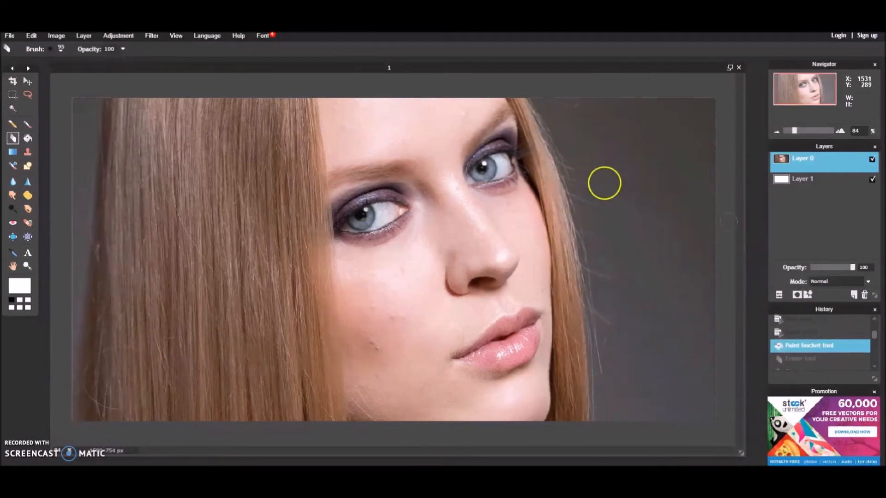
scroll(846, 337, down, 3)
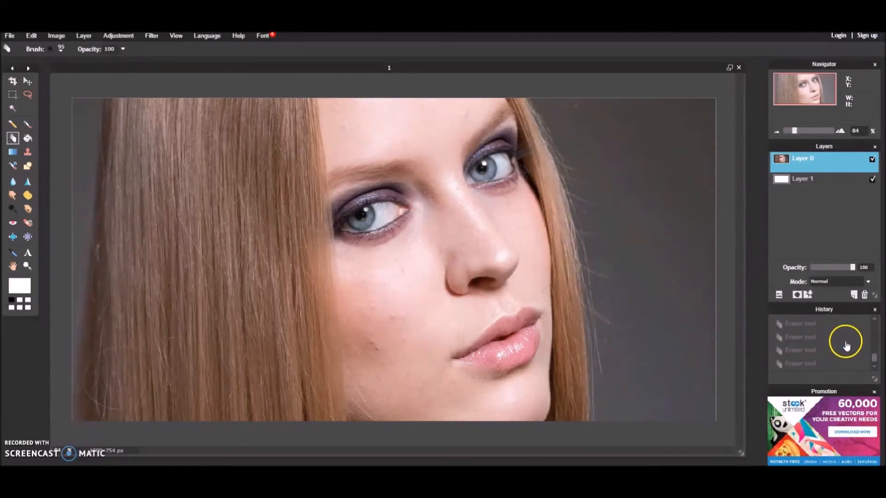
click(837, 364)
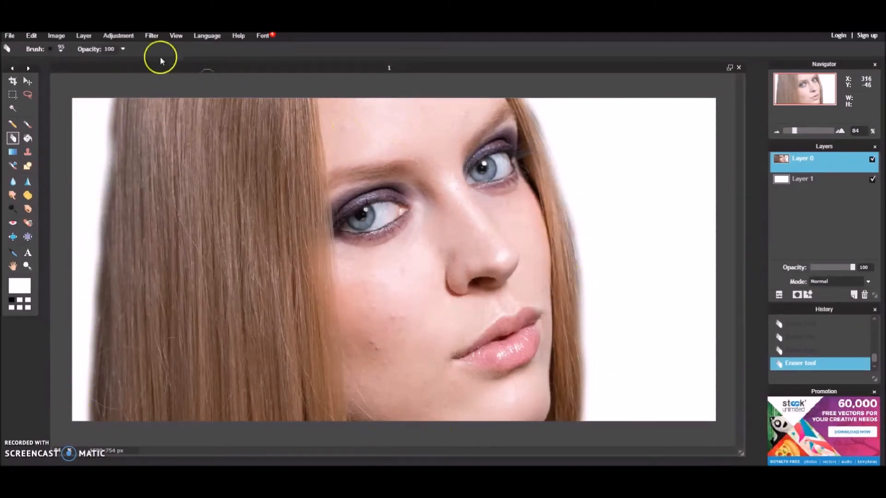
Bring the MyakkaOak20-16x20 landscape image forward, select all of it and copy it
click(28, 81)
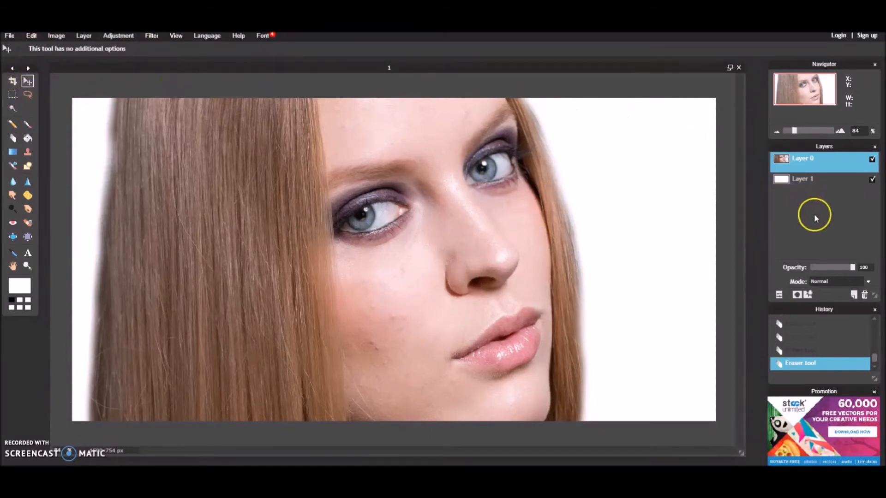
drag(689, 68, 689, 121)
drag(558, 80, 591, 80)
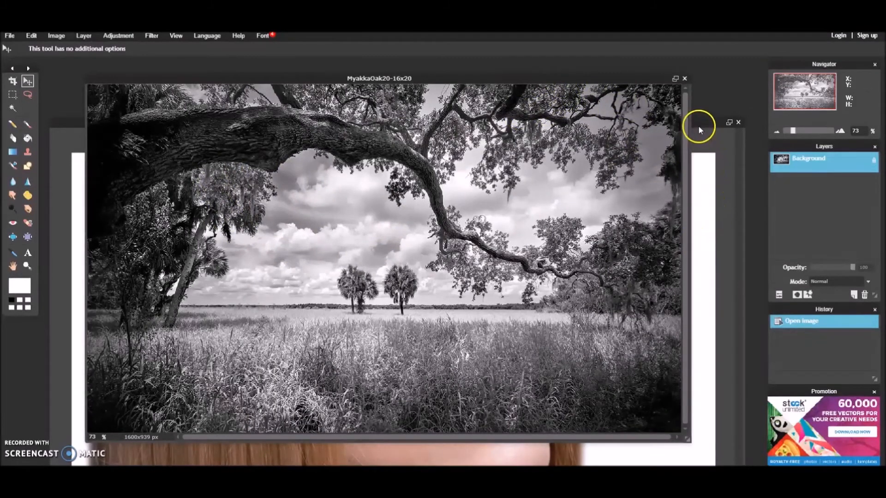
click(12, 95)
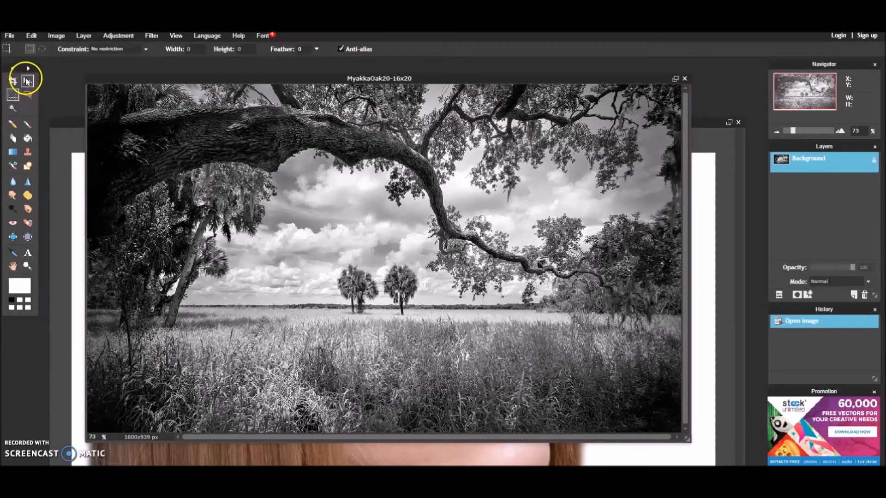
key(ctrl+a)
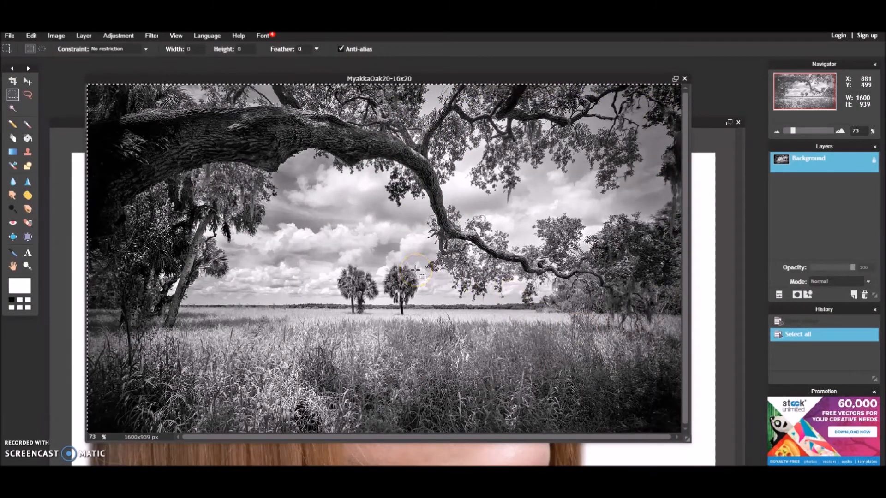
key(ctrl+c)
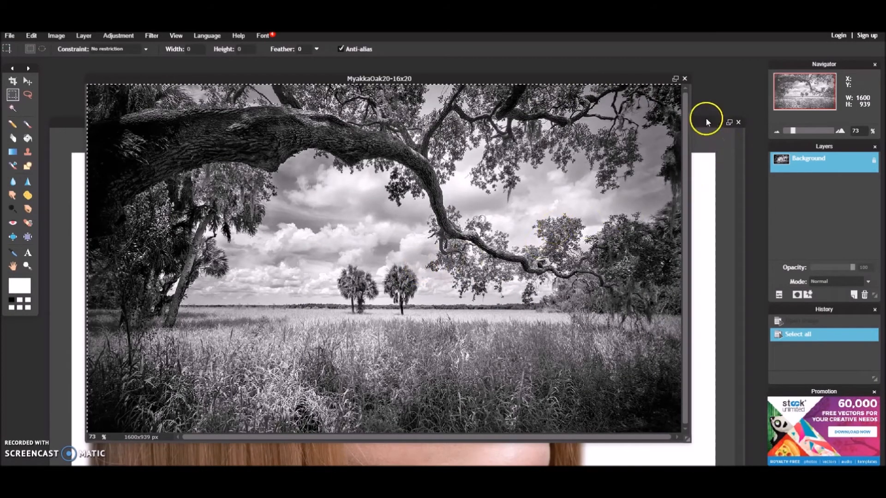
Return to the portrait document and paste the copied landscape as a new layer above the portrait
click(704, 122)
drag(705, 126, 716, 65)
key(ctrl+v)
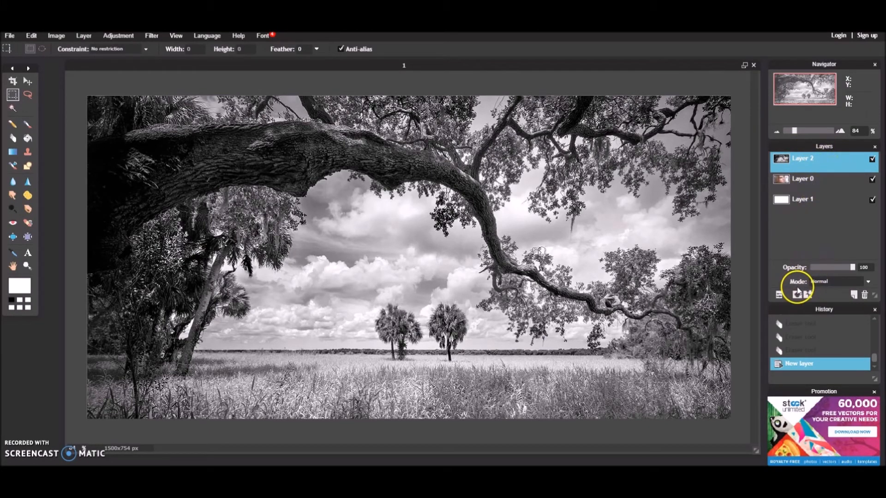
Set the blend mode of the landscape layer, Layer 2, to Lighten
click(826, 283)
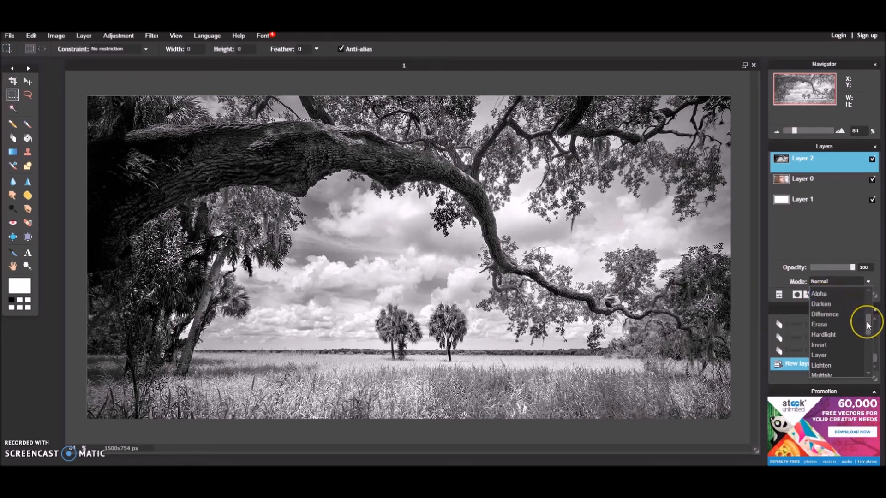
drag(869, 325, 870, 357)
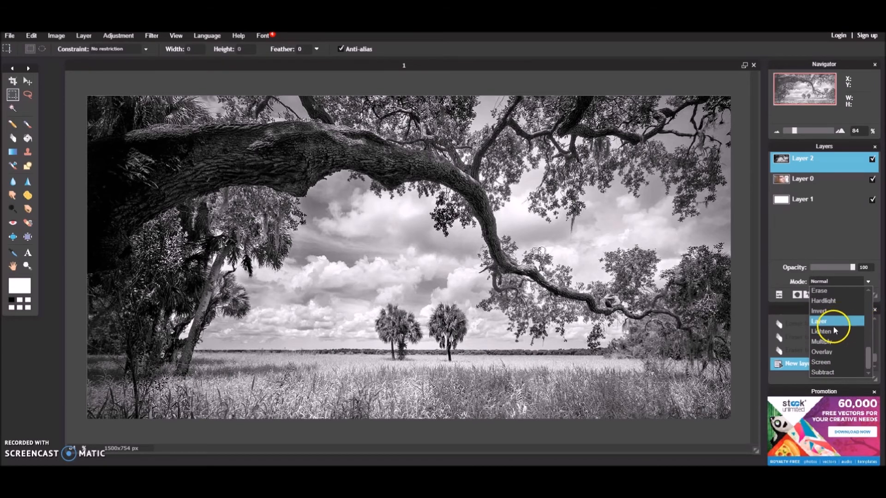
click(831, 332)
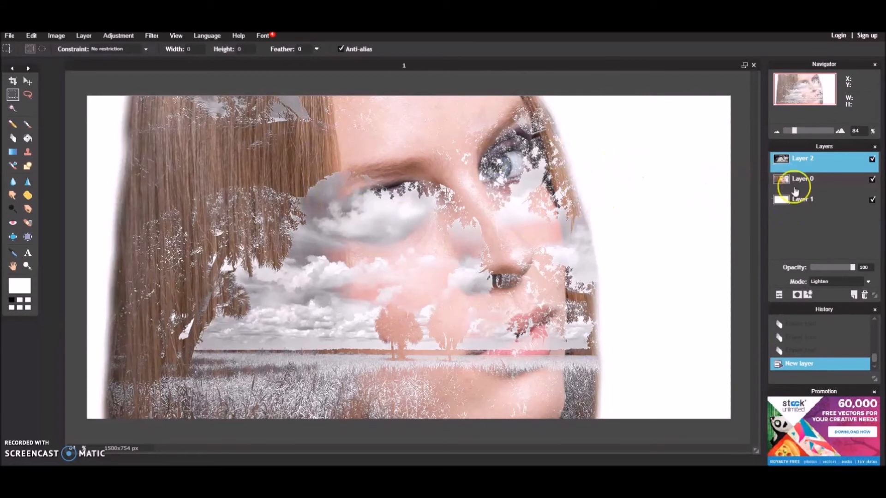
Desaturate the portrait on Layer 0
click(812, 185)
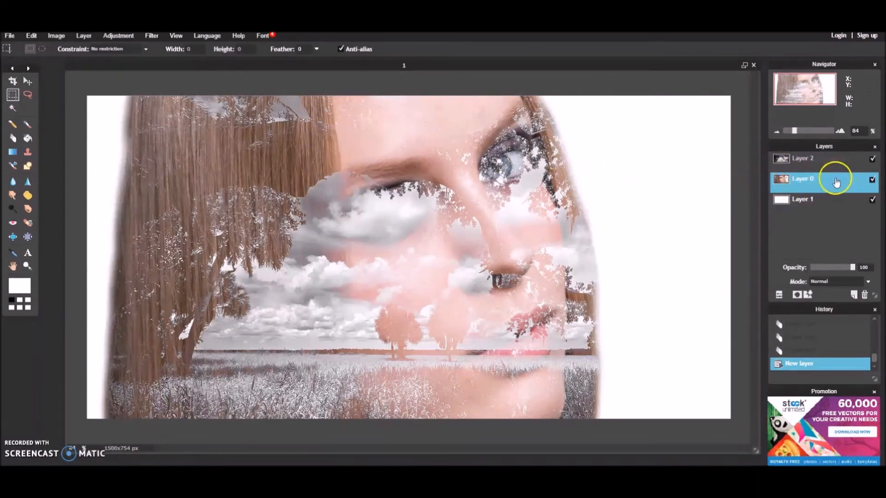
click(112, 37)
click(150, 158)
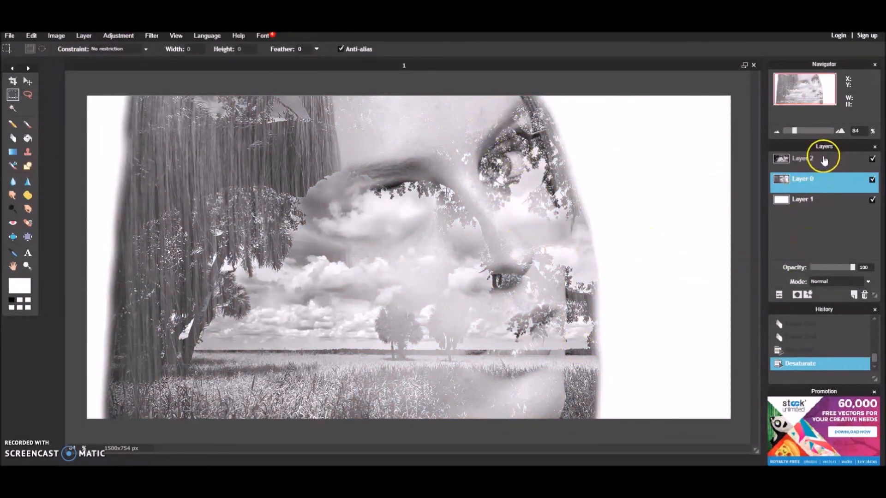
Move the landscape on Layer 2 up and to the left so its two palm trees sit over the woman's hair
click(836, 161)
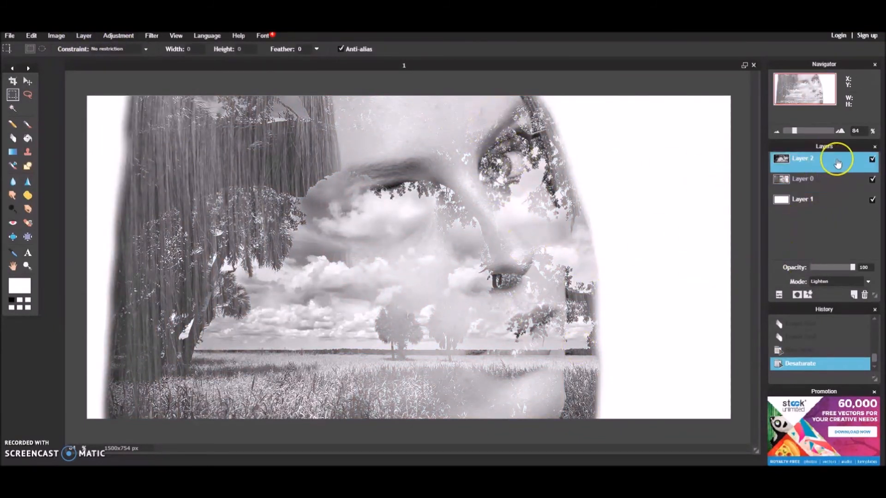
click(27, 87)
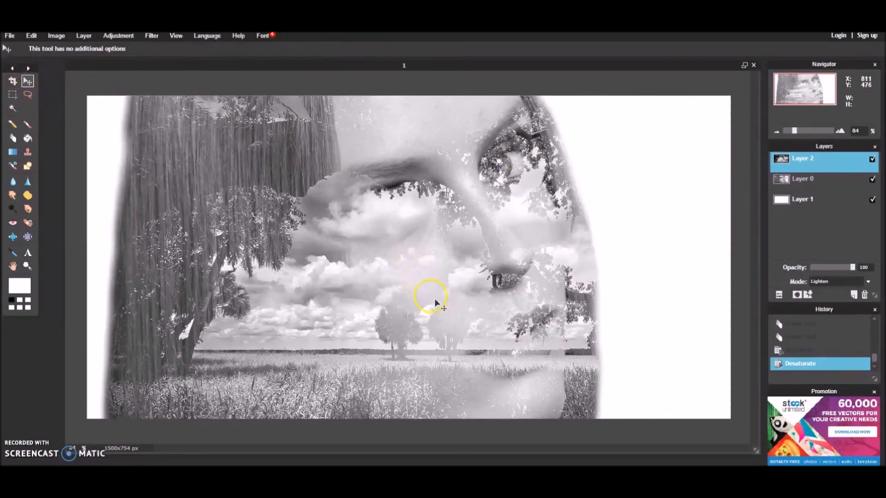
drag(435, 303, 229, 225)
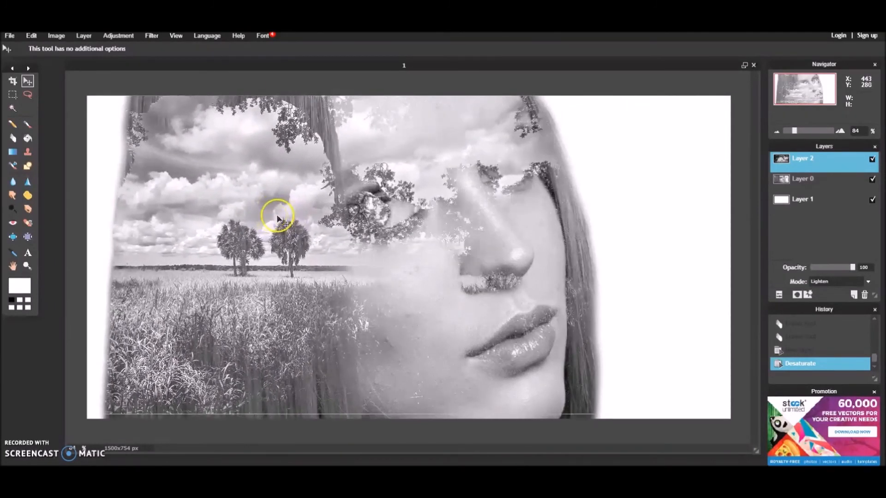
drag(276, 227, 278, 226)
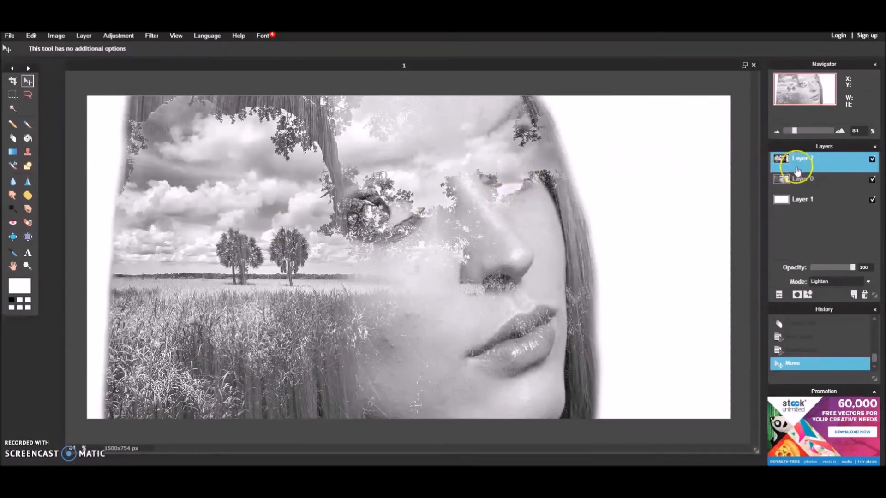
Raise the lightness of the landscape on Layer 2 slightly with Hue & Saturation
click(118, 36)
click(125, 55)
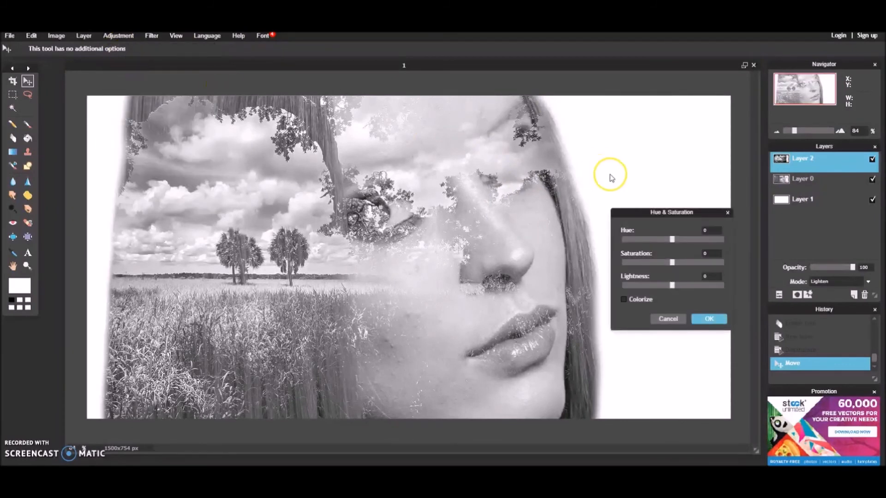
drag(671, 287, 725, 264)
drag(725, 263, 678, 286)
click(705, 322)
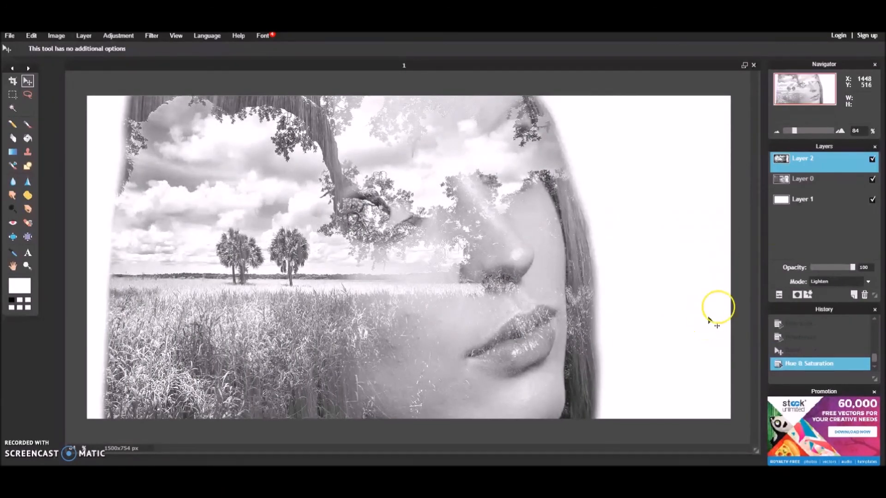
Darken the portrait on Layer 0 with Hue & Saturation, setting the lightness to -14
click(812, 181)
click(199, 78)
click(126, 37)
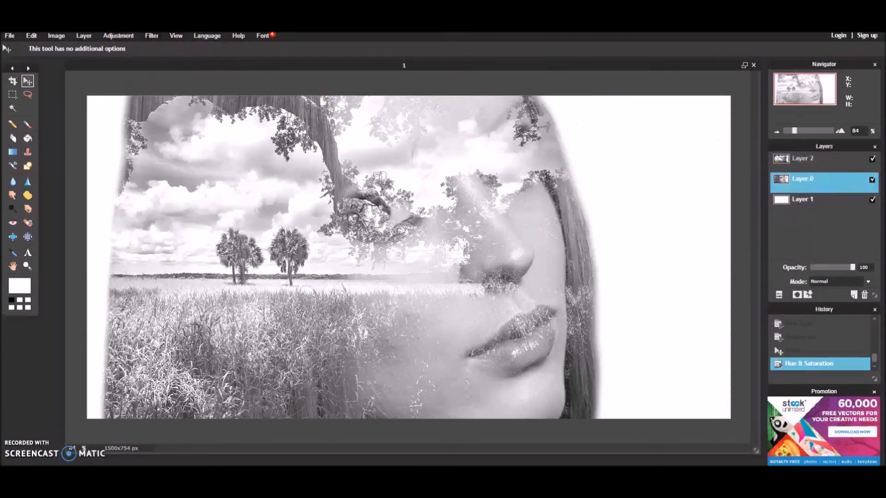
click(117, 40)
click(134, 59)
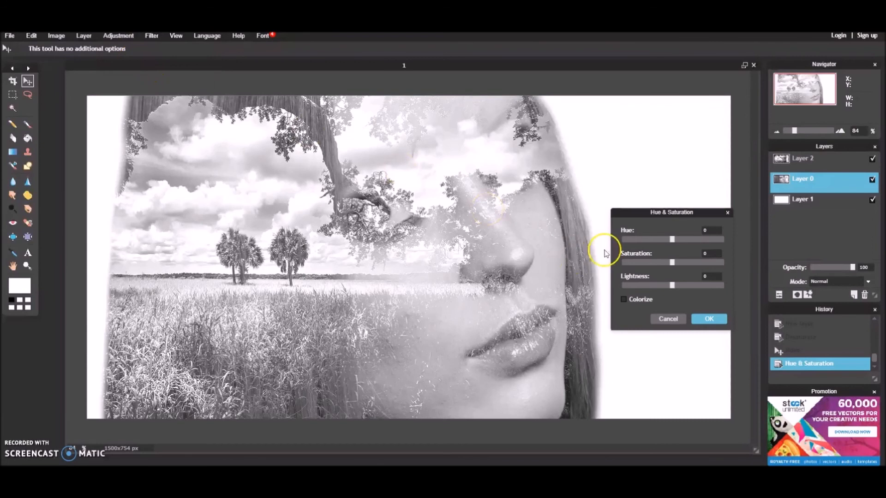
mouse_move(674, 287)
mouse_down()
mouse_move(664, 285)
mouse_move(695, 287)
mouse_move(664, 289)
mouse_up()
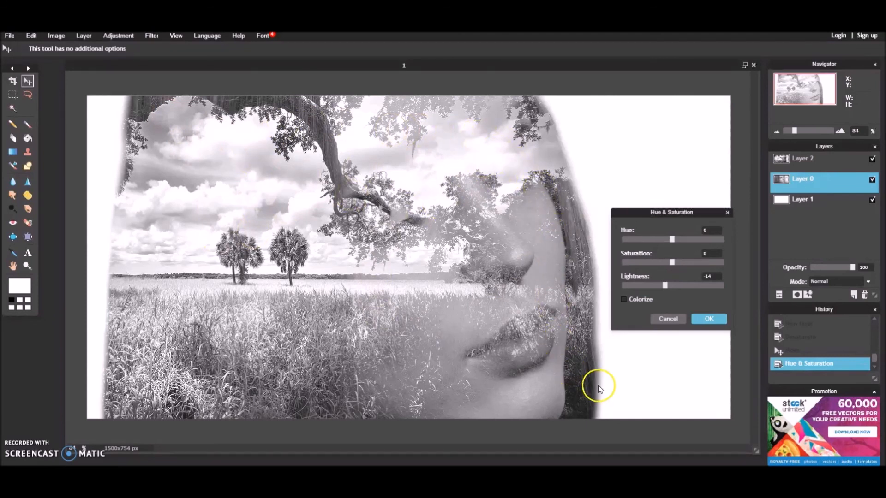
click(710, 319)
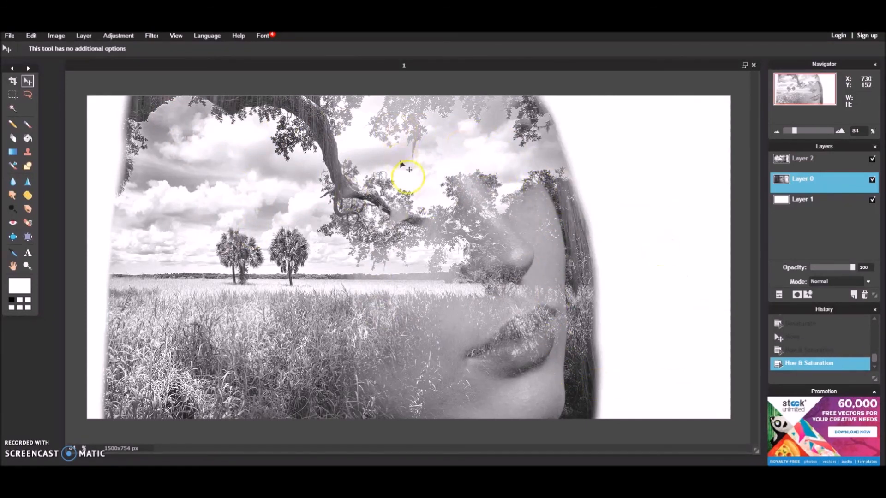